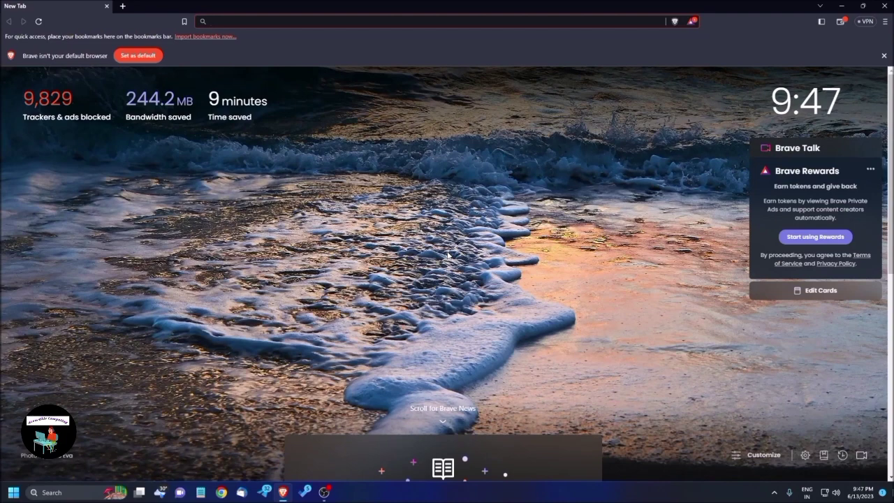
# Step: Go to 3gmail.com in Brave to load Google's Gmail sign-in page
pyautogui.write('3')
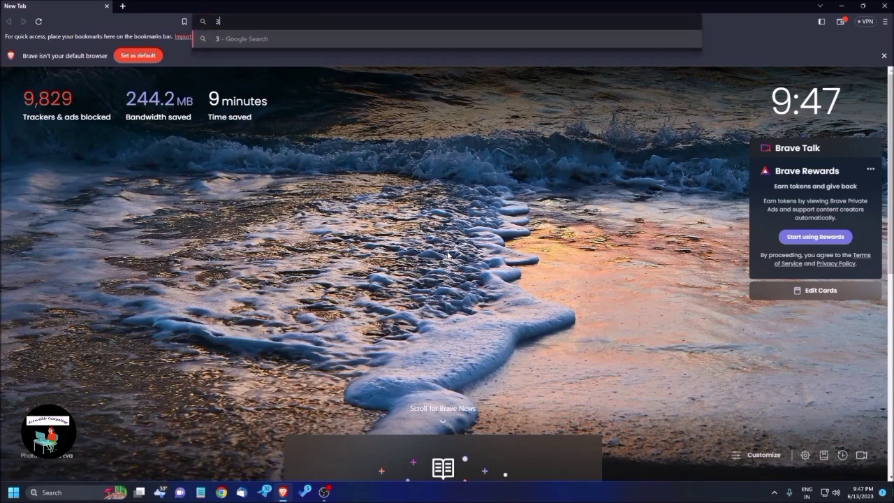
pyautogui.write('gmail.com')
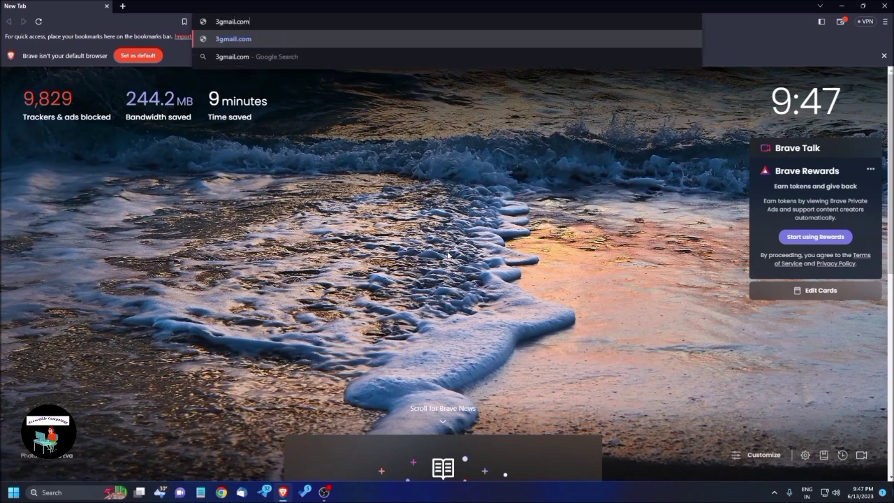
pyautogui.press('Return')
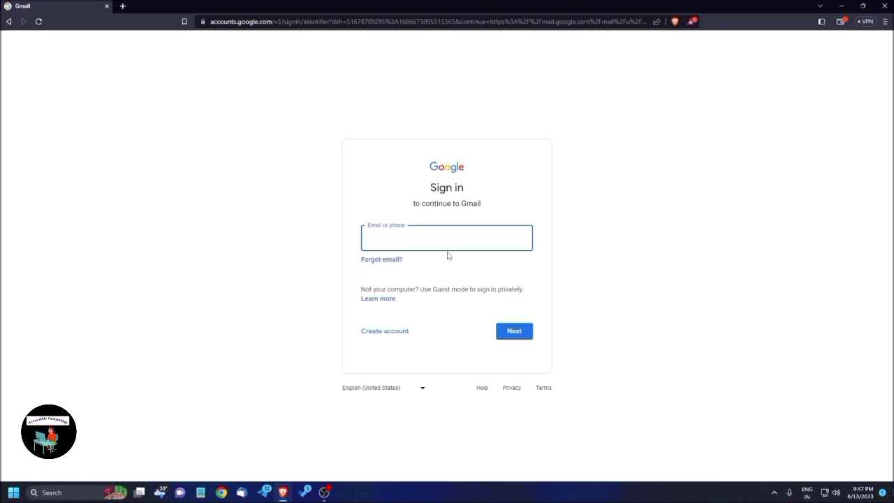
# Step: Choose Create account and select 'For work or my business' as the account type
pyautogui.press('Tab')
pyautogui.press('Tab')
pyautogui.press('Tab')
pyautogui.press('Tab')
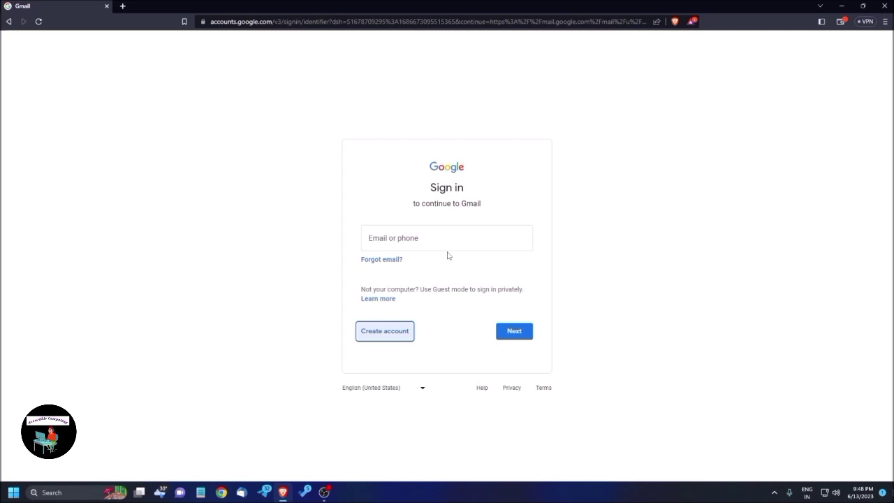
pyautogui.press('Return')
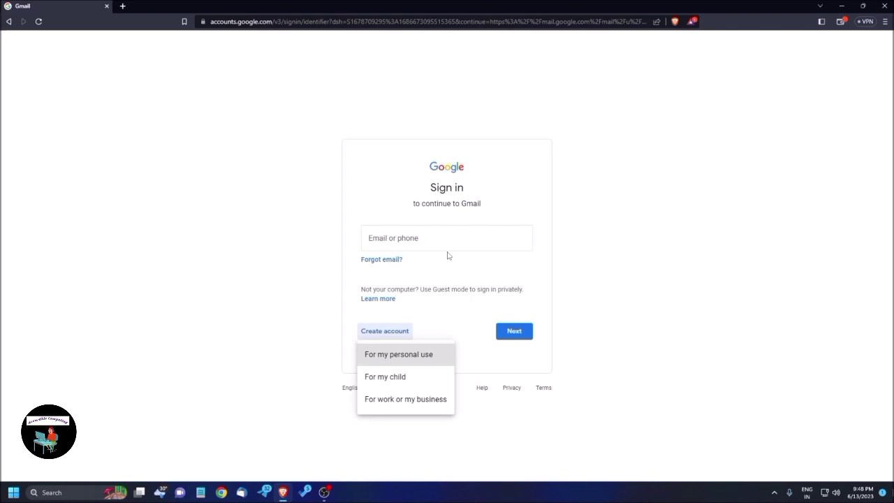
pyautogui.press('Down')
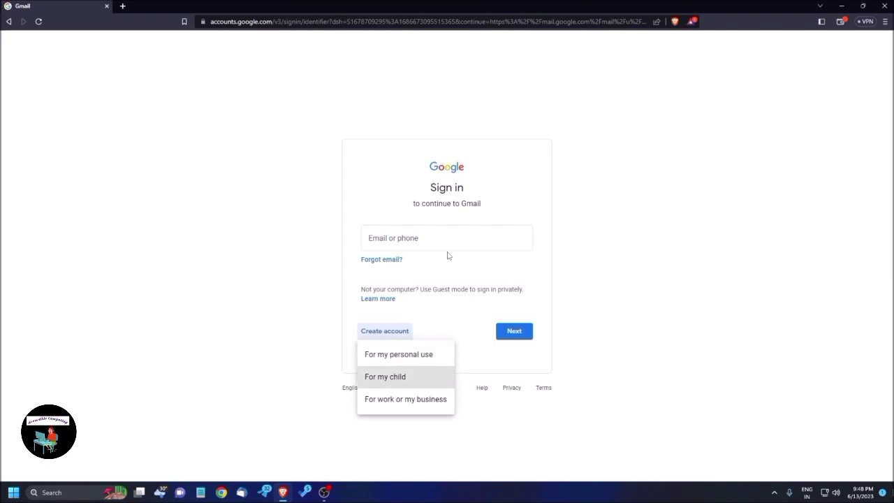
pyautogui.press('Down')
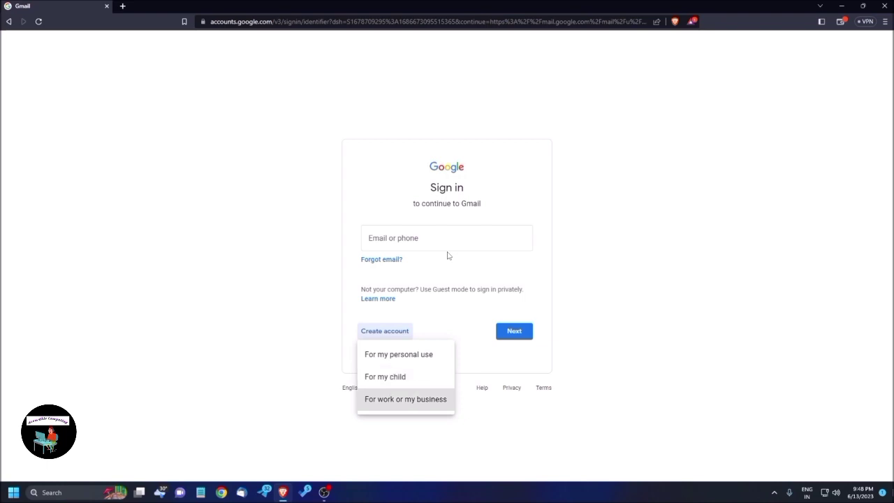
pyautogui.press('Return')
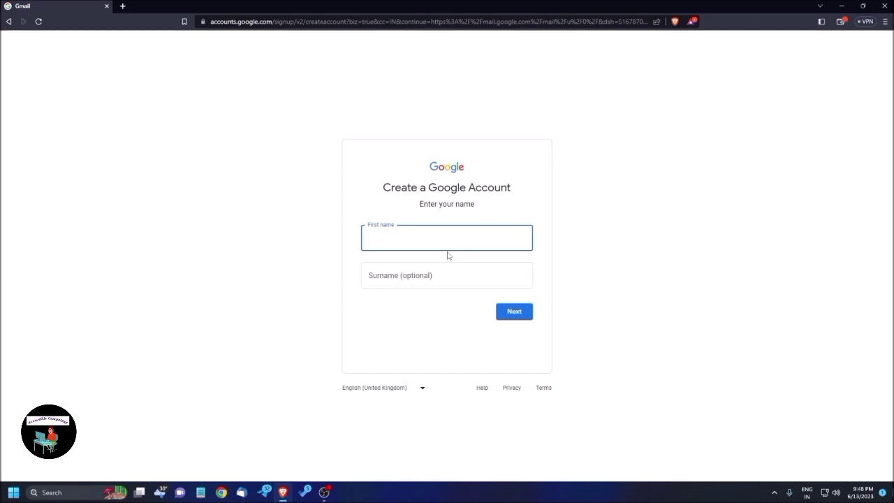
# Step: Enter the account holder's first name and surname, then submit the name form
pyautogui.write('Ratul')
pyautogui.press('Tab')
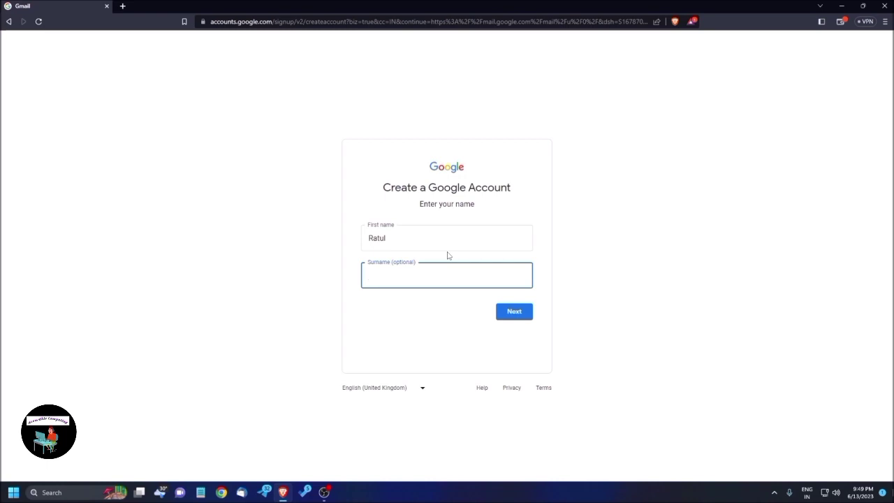
pyautogui.write('Web Designer')
pyautogui.hotkey('shift', 'Tab')
pyautogui.press('Tab')
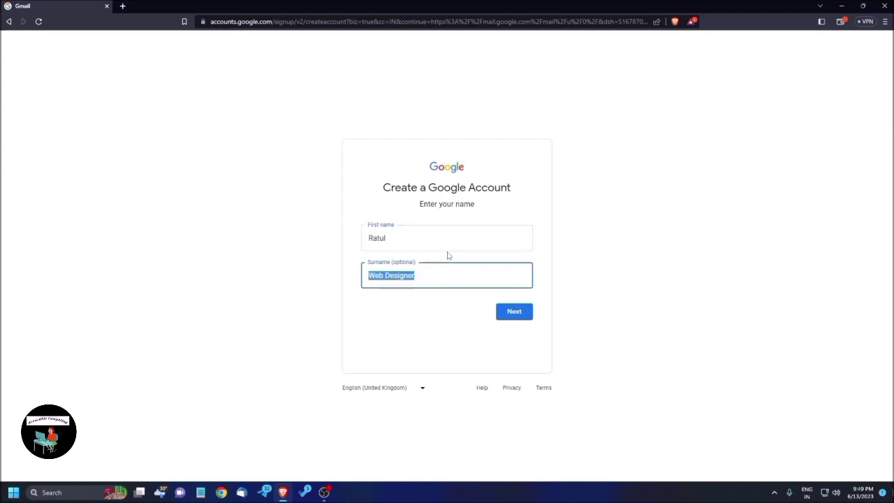
pyautogui.press('Tab')
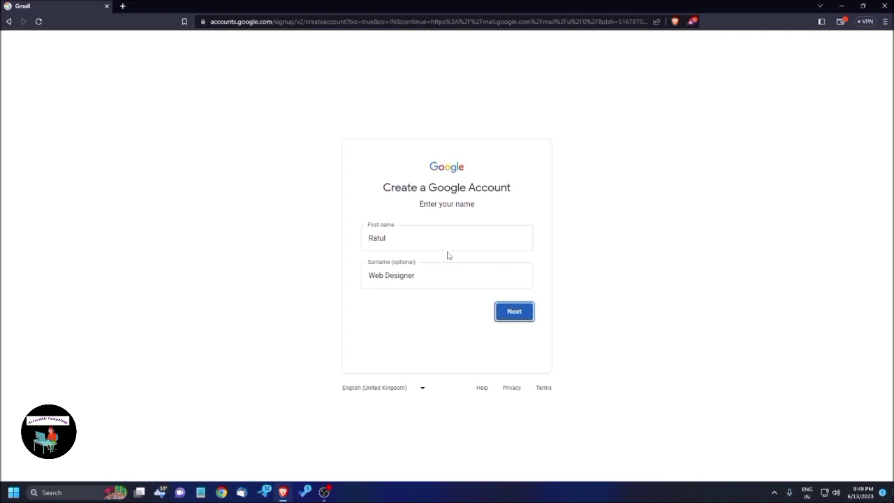
pyautogui.press('Return')
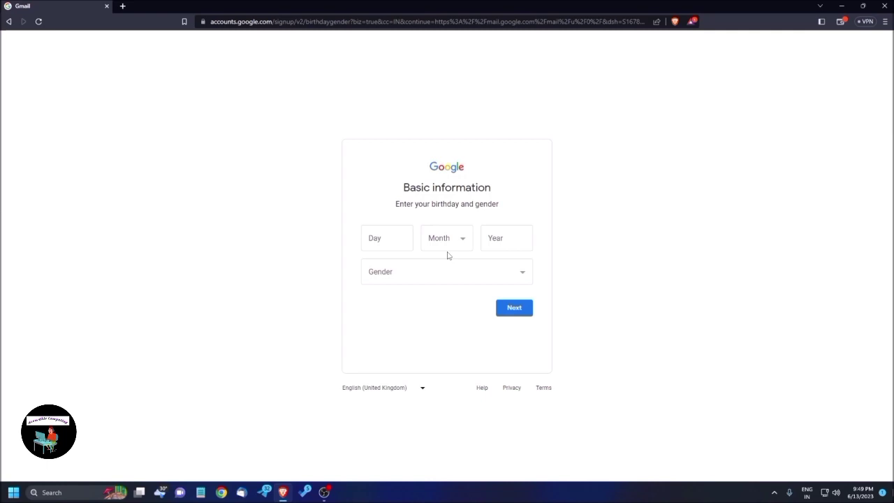
# Step: Move focus into the birthday Day field
pyautogui.press('Tab')
pyautogui.press('Tab')
pyautogui.press('Tab')
pyautogui.press('Tab')
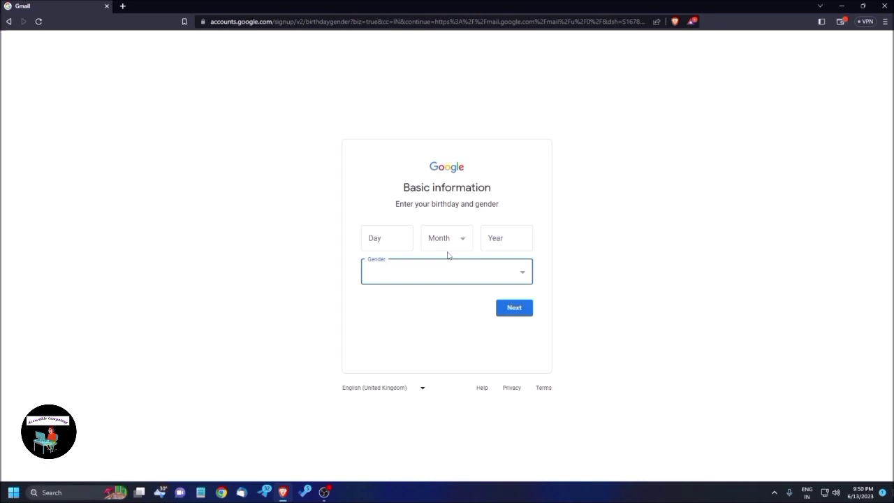
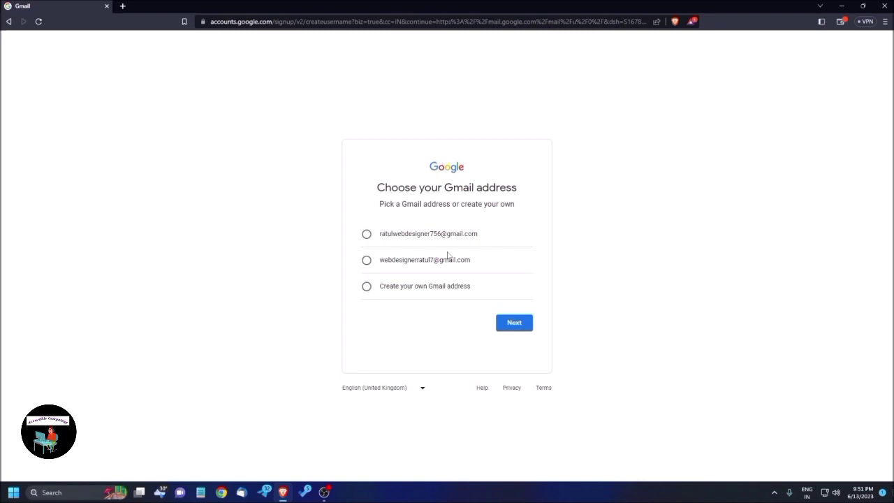
# Step: Choose a custom Gmail address, type the desired username and submit it for checking
pyautogui.press('Up')
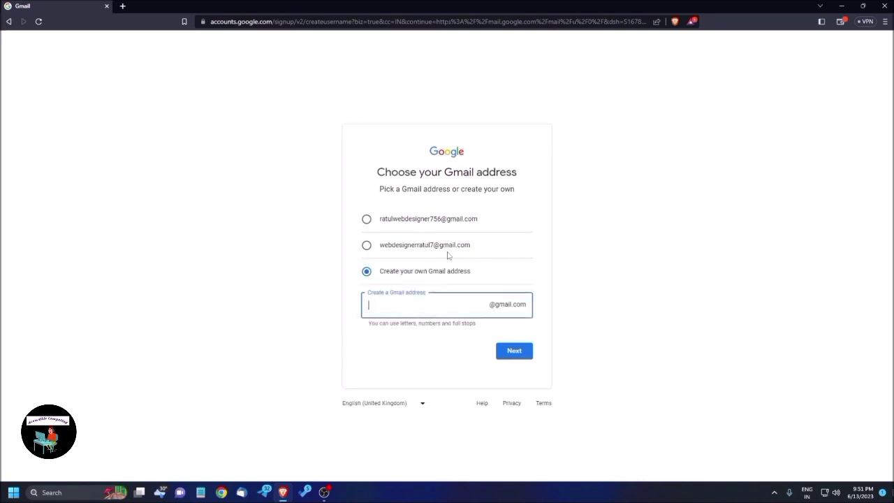
pyautogui.press('Home')
pyautogui.press('Right')
pyautogui.press('Right')
pyautogui.press('Right')
pyautogui.press('Right')
pyautogui.press('Right')
pyautogui.press('Home')
pyautogui.press('Right')
pyautogui.press('Right')
pyautogui.press('Right')
pyautogui.press('Right')
pyautogui.press('Right')
pyautogui.press('Tab')
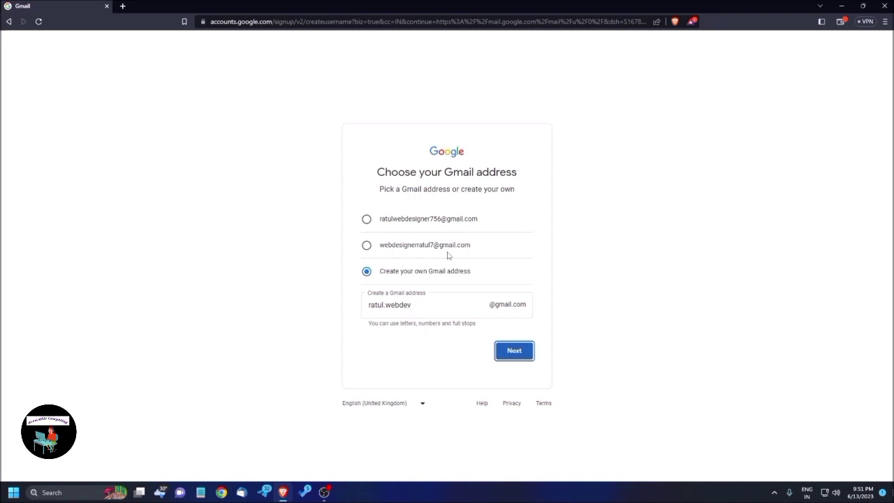
pyautogui.press('Return')
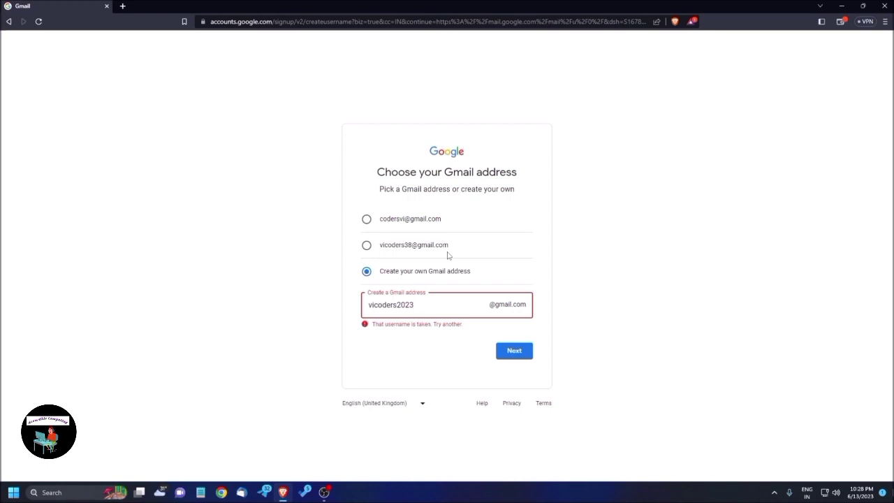
# Step: Revise the username after the 'username is taken' error and bring focus back to Next
pyautogui.press('Left')
pyautogui.press('Left')
pyautogui.press('Left')
pyautogui.press('Left')
pyautogui.press('Left')
pyautogui.press('Left')
pyautogui.press('Left')
pyautogui.press('Left')
pyautogui.press('Left')
pyautogui.press('Right')
pyautogui.press('Right')
pyautogui.press('Right')
pyautogui.press('Right')
pyautogui.press('Right')
pyautogui.press('Right')
pyautogui.press('Tab')
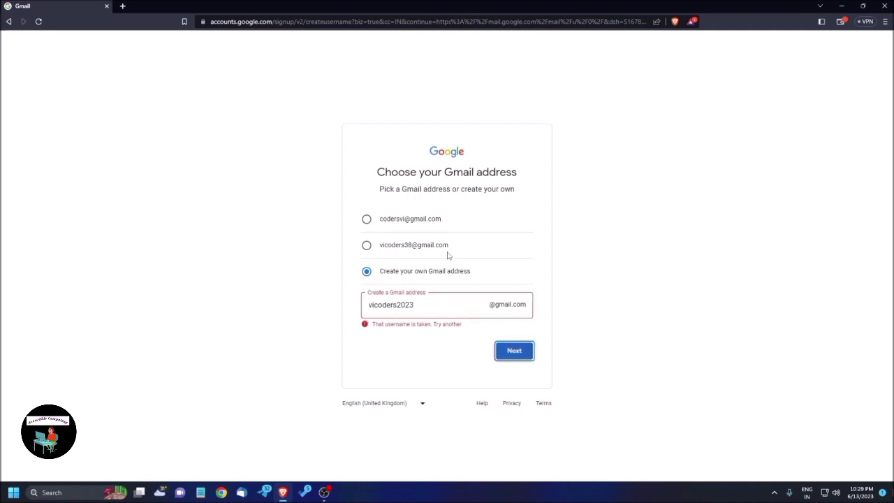
pyautogui.press('Tab')
pyautogui.hotkey('shift', 'Tab')
# Step: Submit the username, then enter the account password in both Password and Confirm fields
pyautogui.press('Return')
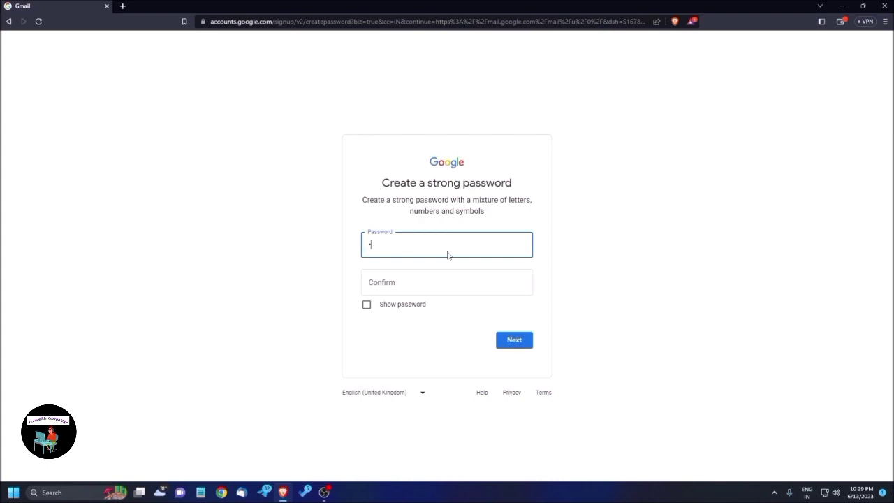
pyautogui.write('•••••••')
pyautogui.hotkey('ctrl', 'a')
pyautogui.press('BackSpace')
pyautogui.write('••••••••')
pyautogui.press('Tab')
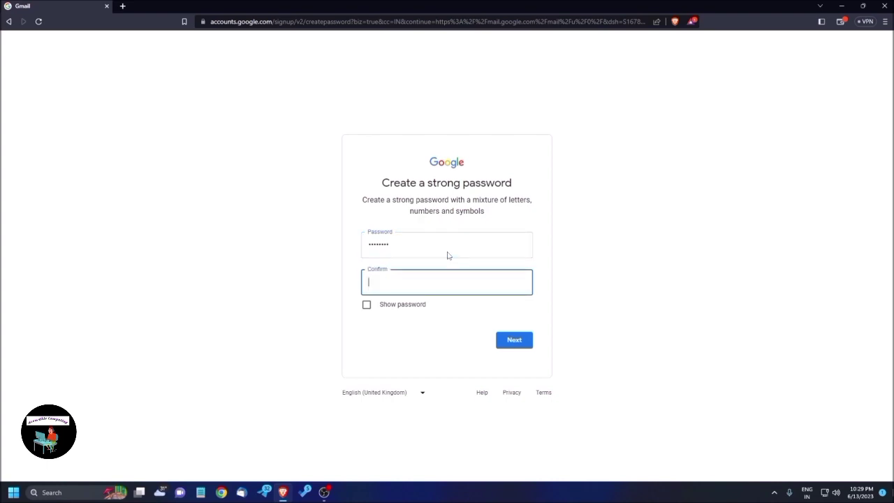
pyautogui.write('••••••••')
pyautogui.press('Tab')
pyautogui.press('Tab')
pyautogui.hotkey('shift', 'Tab')
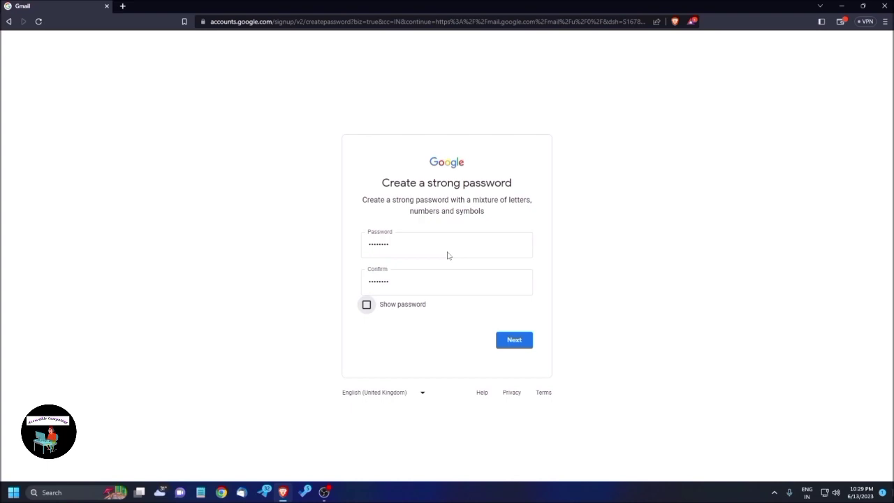
pyautogui.press('Tab')
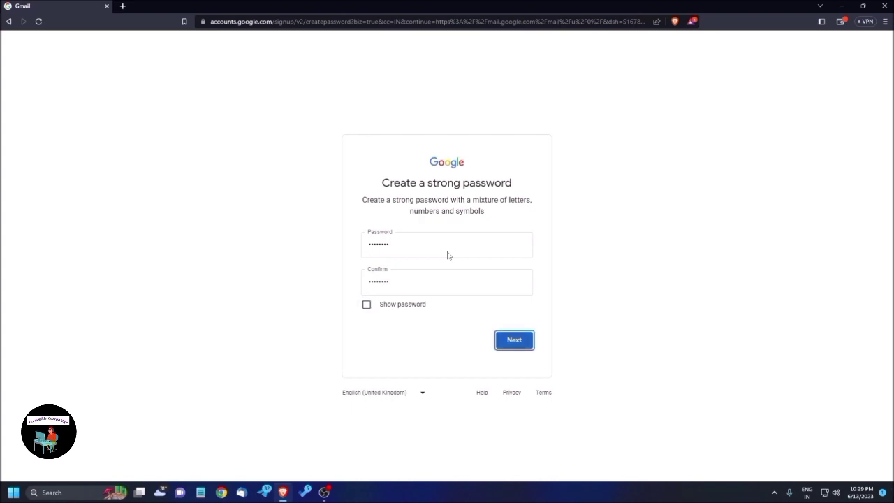
# Step: Submit the password to continue to the Add recovery email page
pyautogui.press('Return')
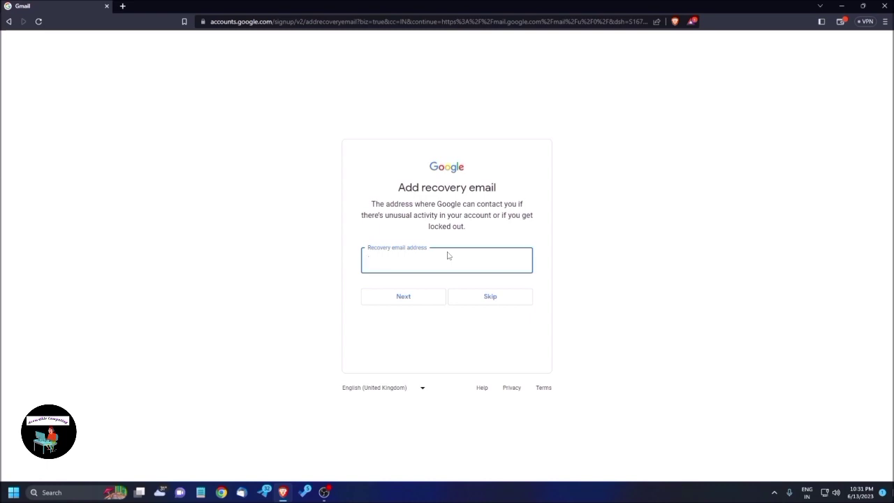
# Step: Type the recovery email address into its field and submit it to continue
pyautogui.press('Tab')
pyautogui.click(447, 256)
pyautogui.press('Return')
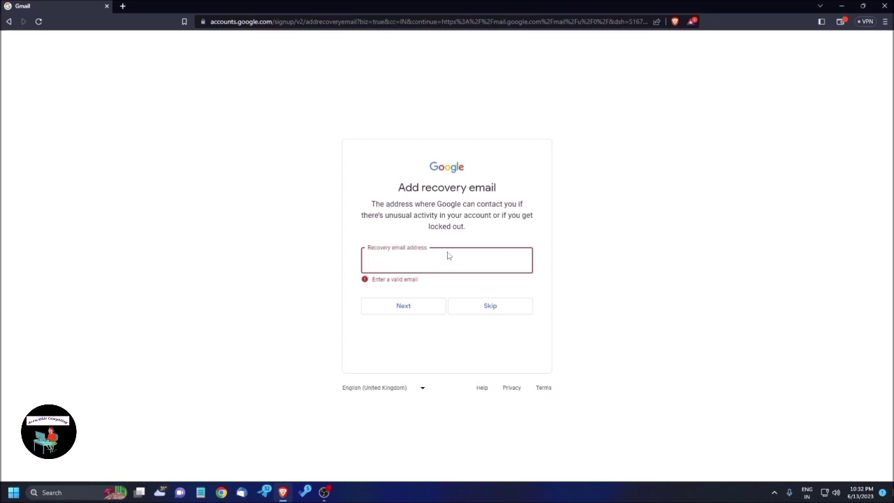
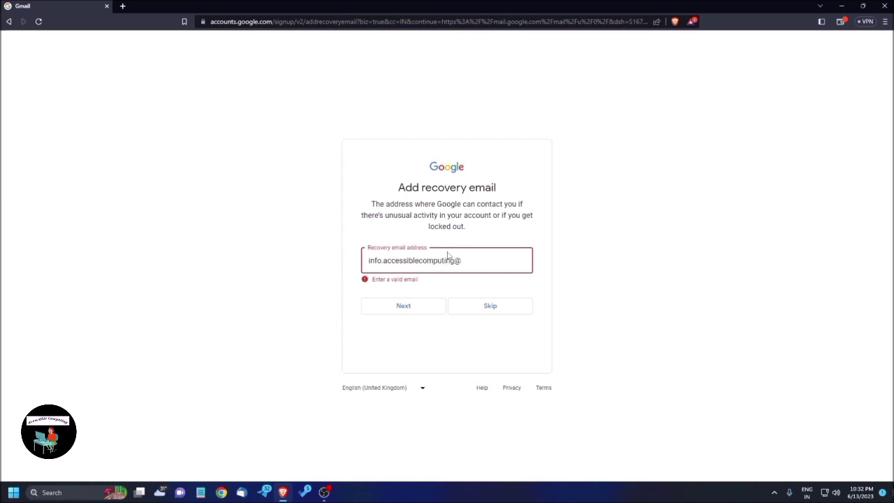
pyautogui.press('Home')
pyautogui.press('Right')
pyautogui.press('Right')
pyautogui.press('Right')
pyautogui.press('Right')
pyautogui.press('Right')
pyautogui.press('Right')
pyautogui.press('Right')
pyautogui.press('Right')
pyautogui.press('Right')
pyautogui.press('Right')
pyautogui.press('Right')
pyautogui.press('Right')
pyautogui.press('Right')
pyautogui.press('Right')
pyautogui.press('Right')
pyautogui.press('Right')
pyautogui.press('Right')
pyautogui.press('Tab')
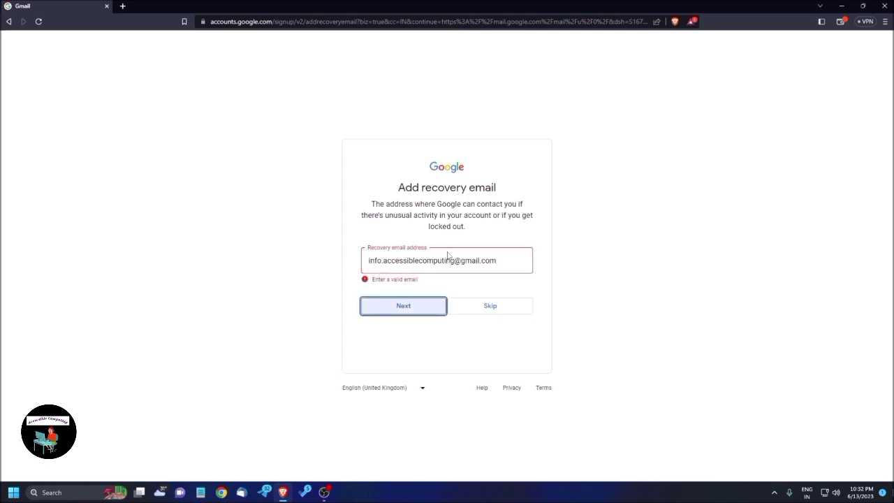
pyautogui.press('Return')
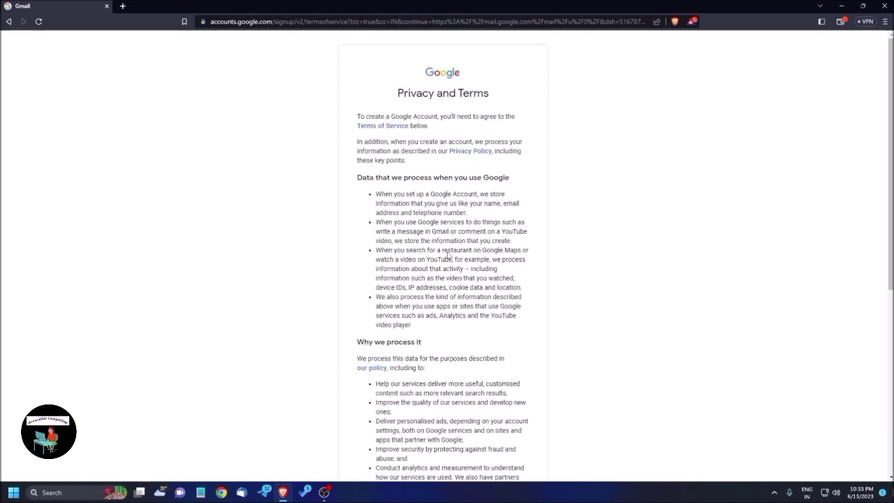
# Step: Scroll through the Privacy and Terms text and agree to it
pyautogui.scroll(-5, 449, 256)
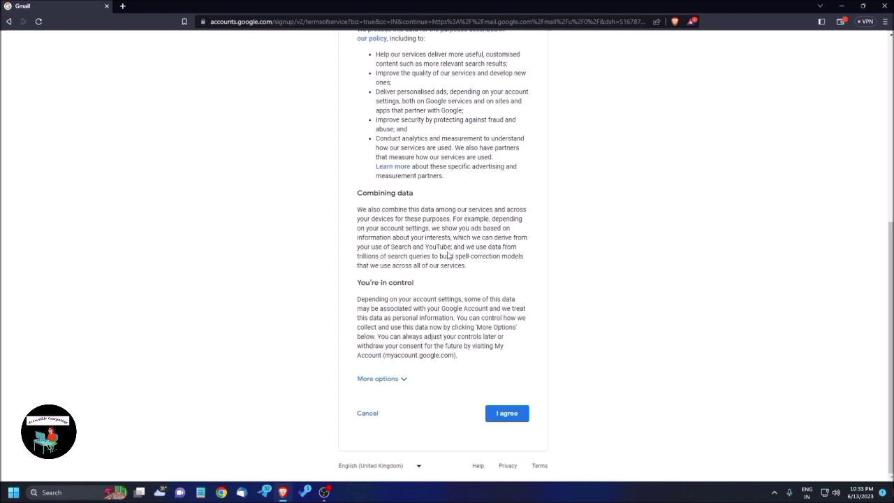
pyautogui.press('Return')
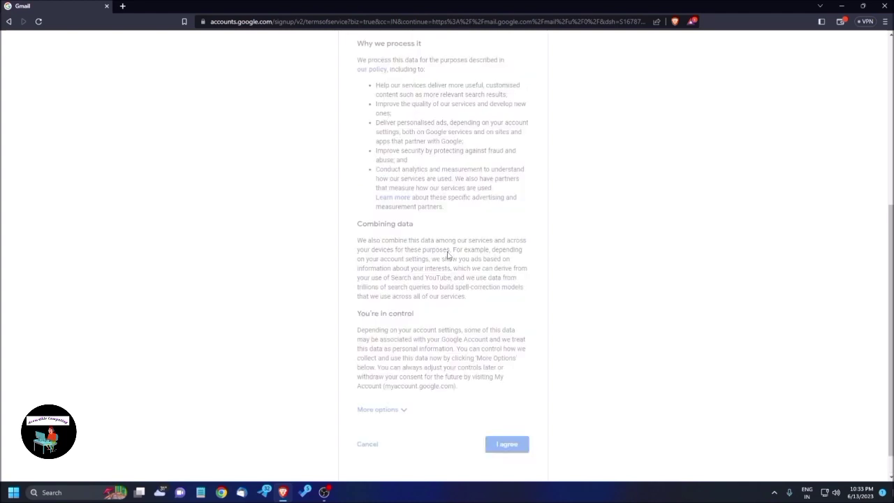